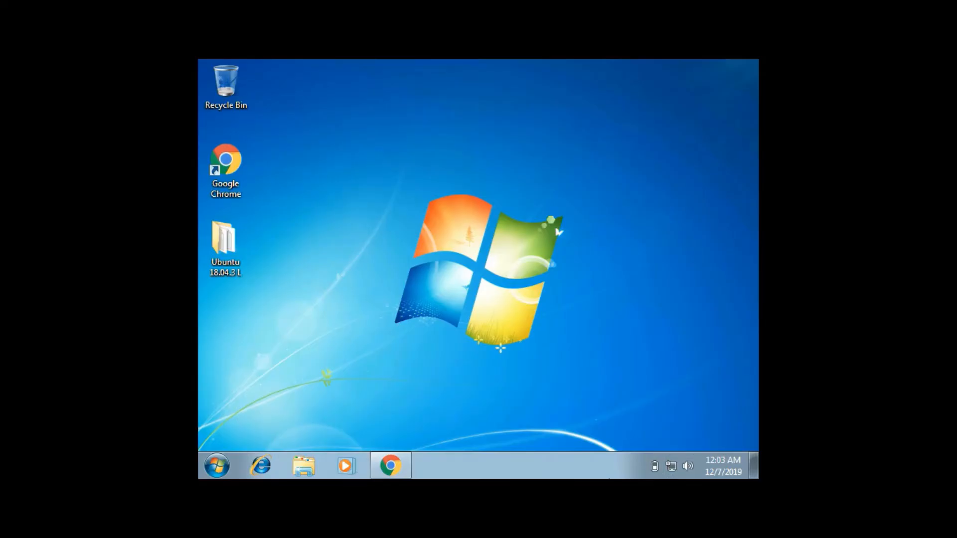
Step: Search the web for "ubuntu 18.04 download" in Chrome and open the Download Ubuntu Desktop page
left_click(392, 465)
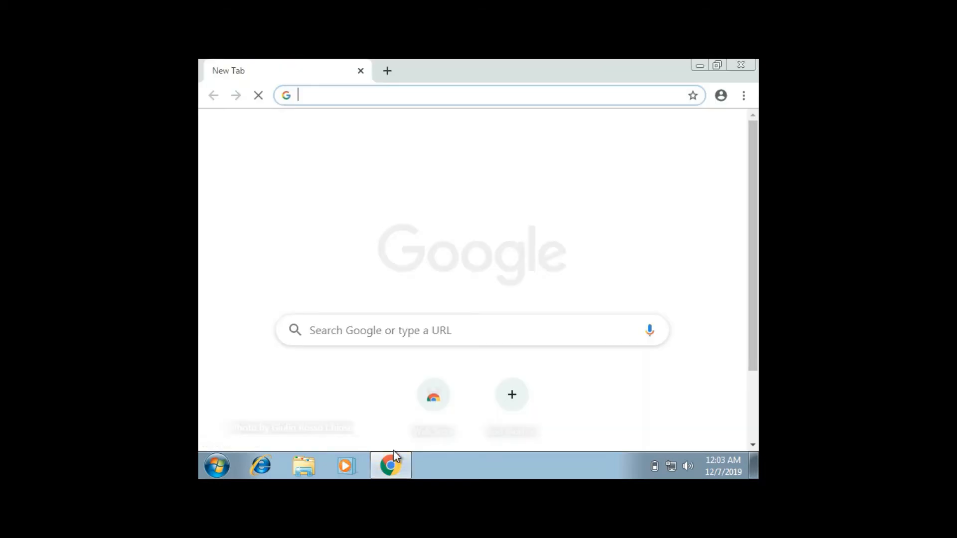
type("ubuntu")
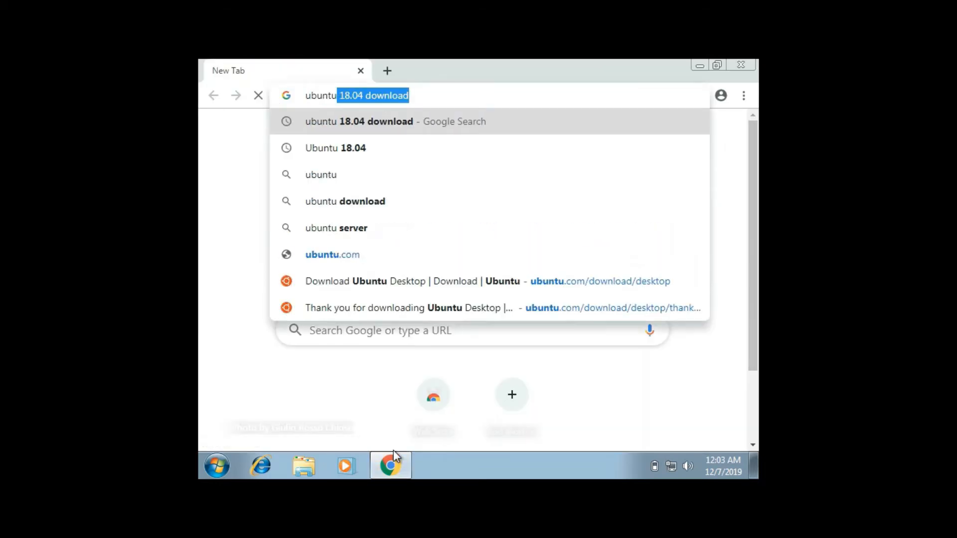
key("Right")
key("Return")
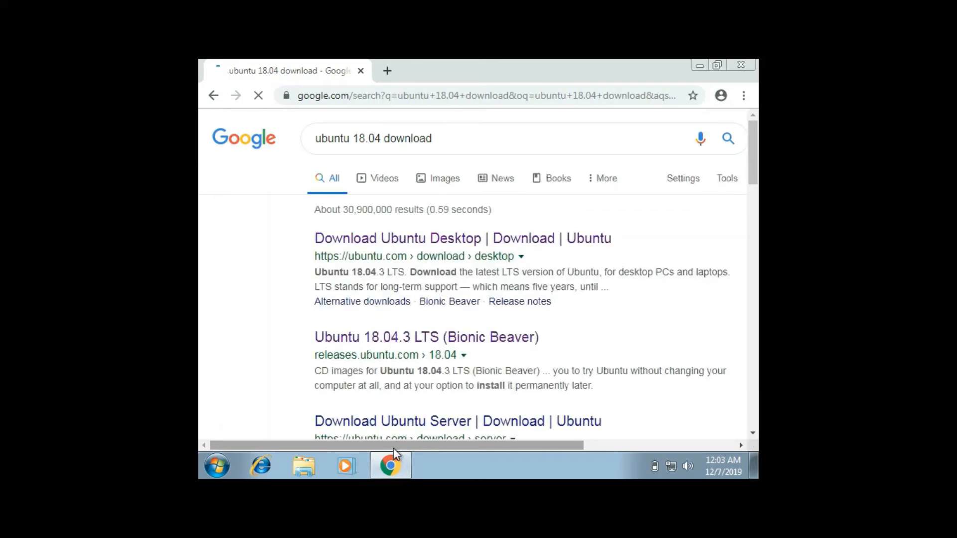
left_click(375, 239)
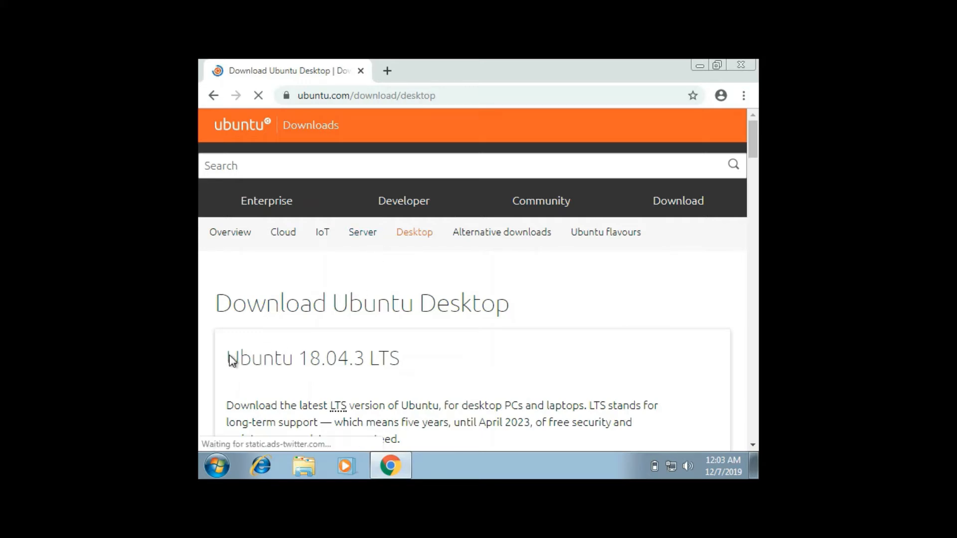
Step: Download the Ubuntu 18.04.3 LTS desktop image from the Ubuntu site
left_click_drag(226, 359, 415, 369)
left_click(414, 368)
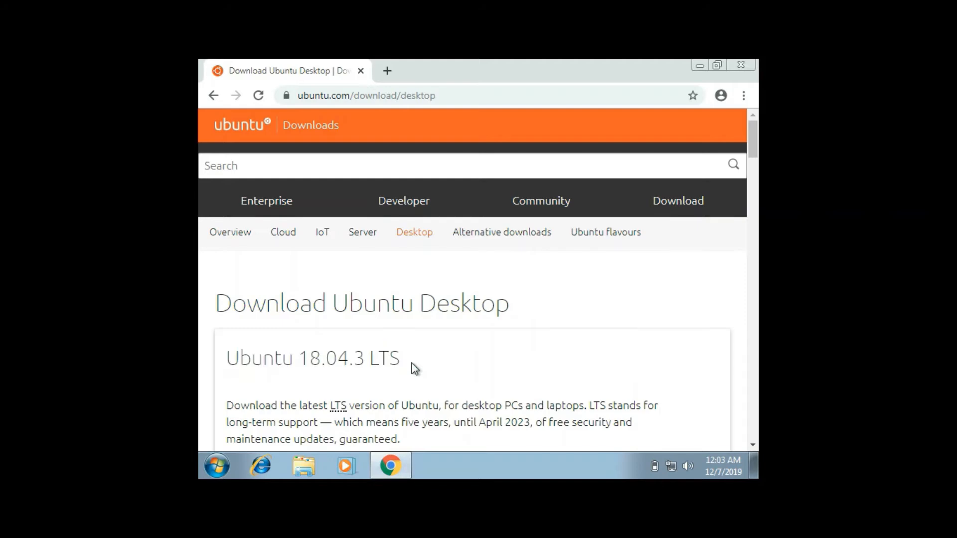
scroll(412, 368, "down", 3)
scroll(412, 369, "down", 3)
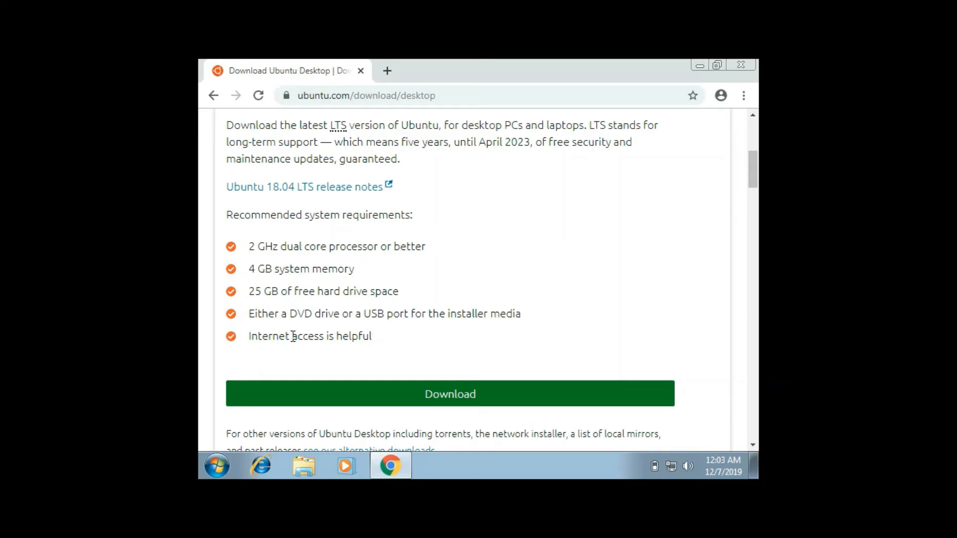
left_click(409, 399)
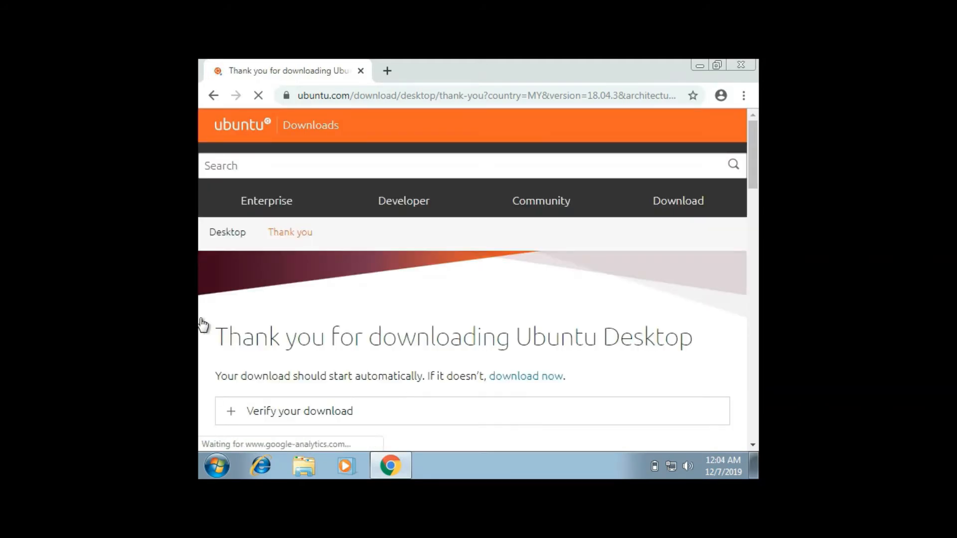
left_click_drag(218, 334, 680, 340)
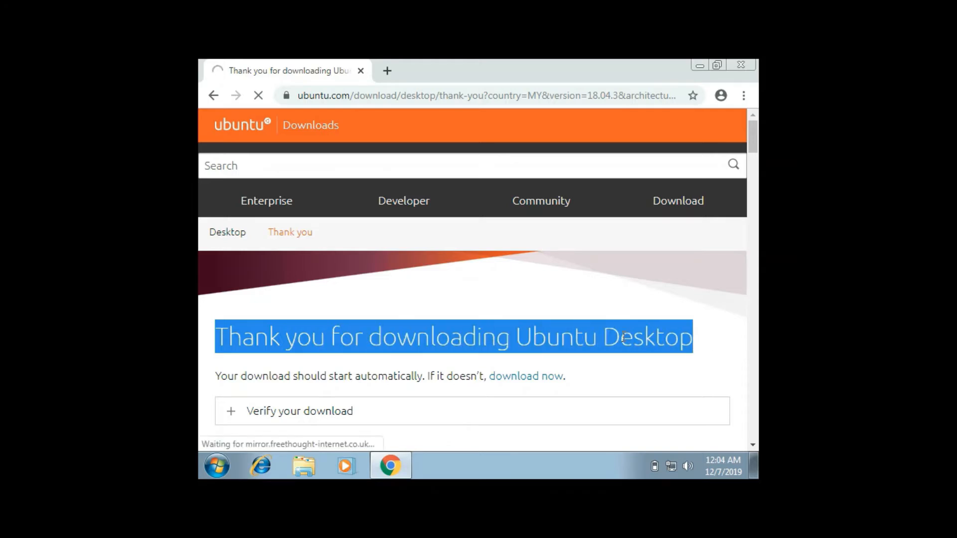
scroll(624, 336, "down", 3)
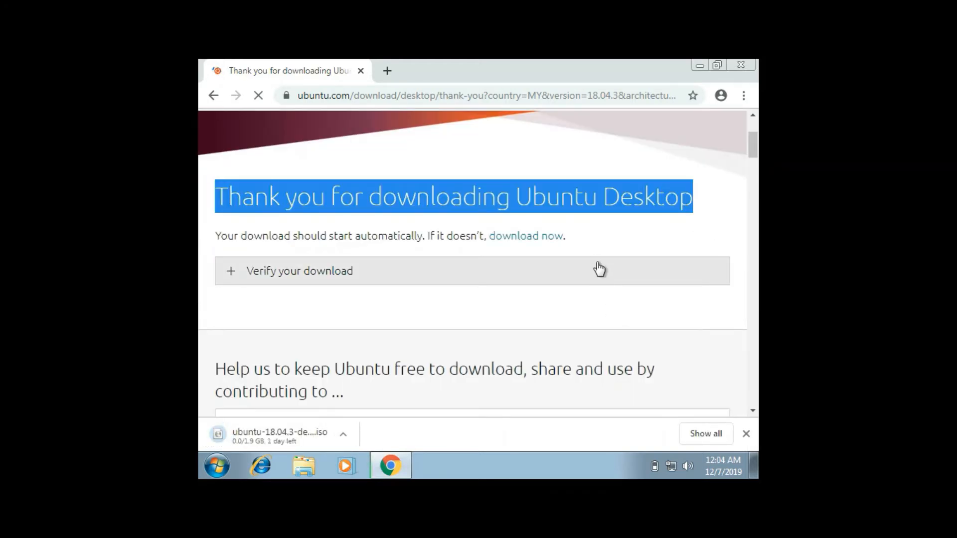
left_click(419, 367)
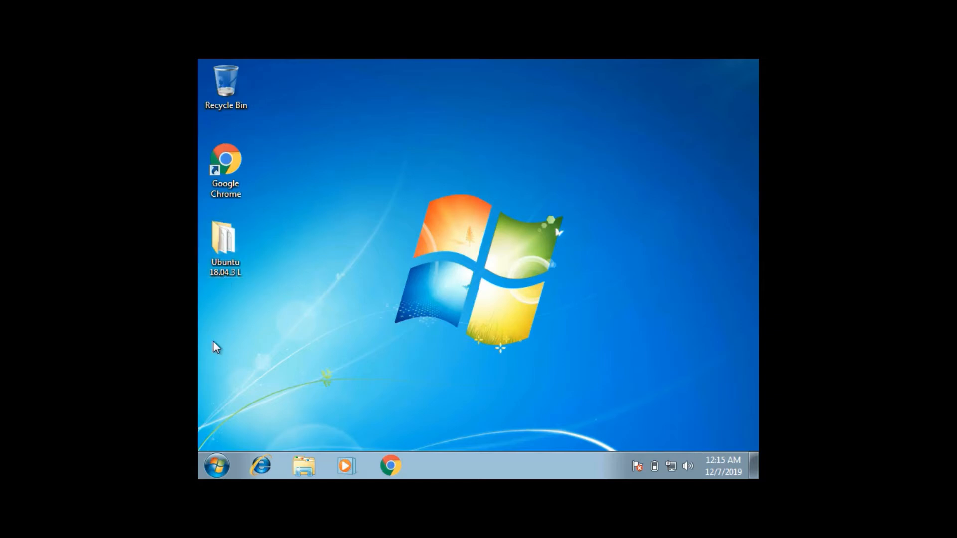
Step: Open Disk Management in Computer Management, examine the volumes on Disk 0 and CD-ROM 0, and close it
left_click(213, 468)
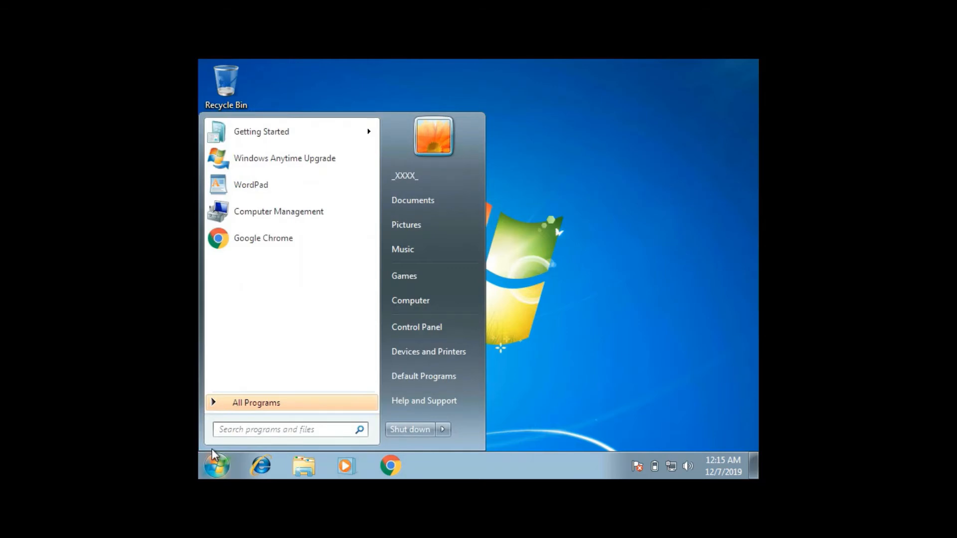
type("compute")
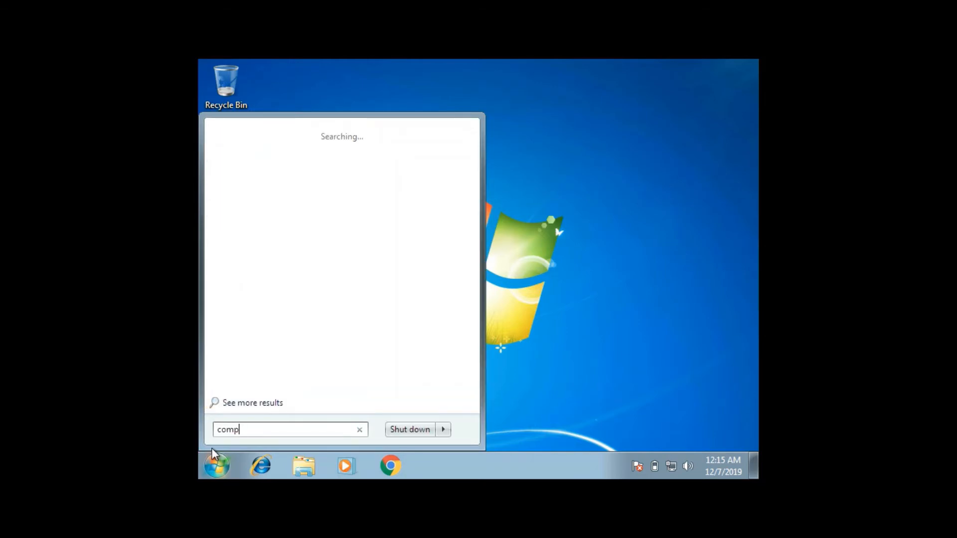
key("Return")
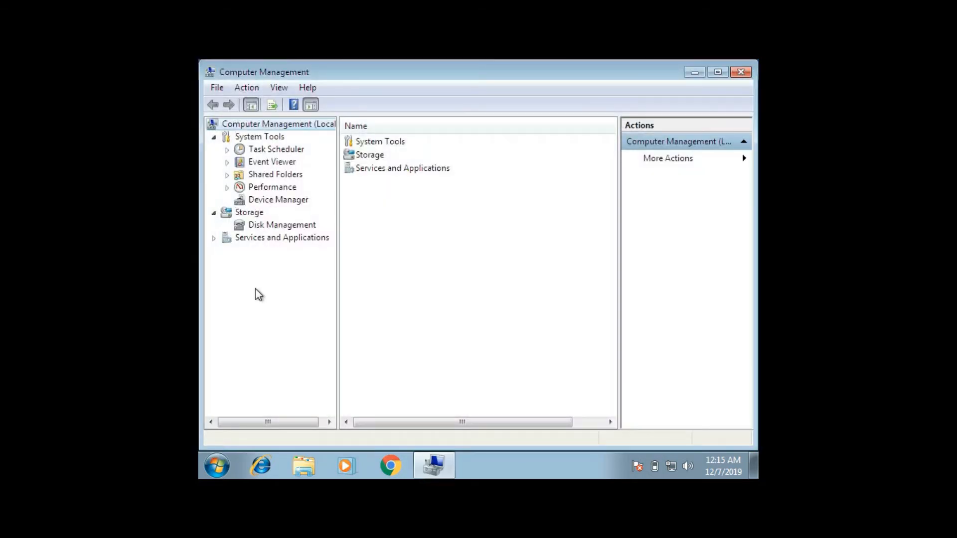
left_click(280, 226)
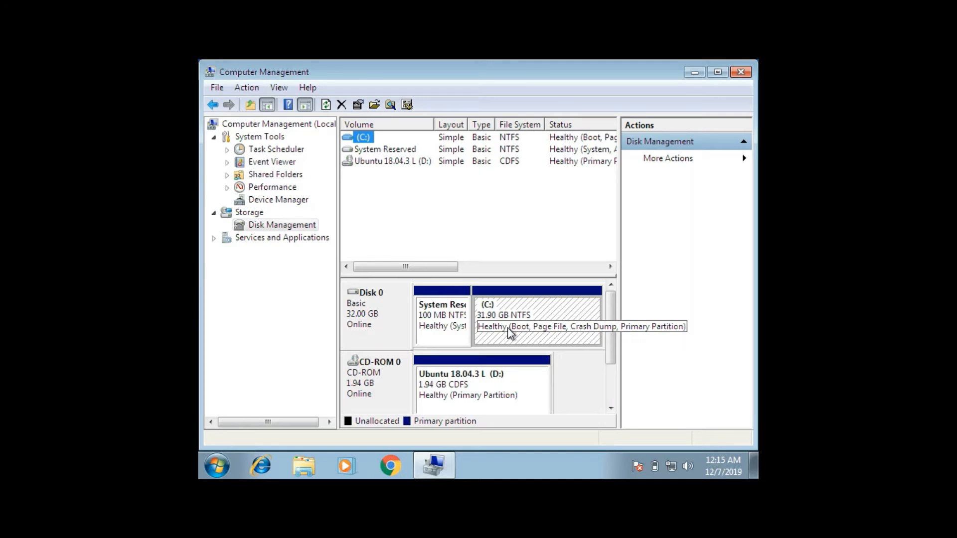
left_click(481, 397)
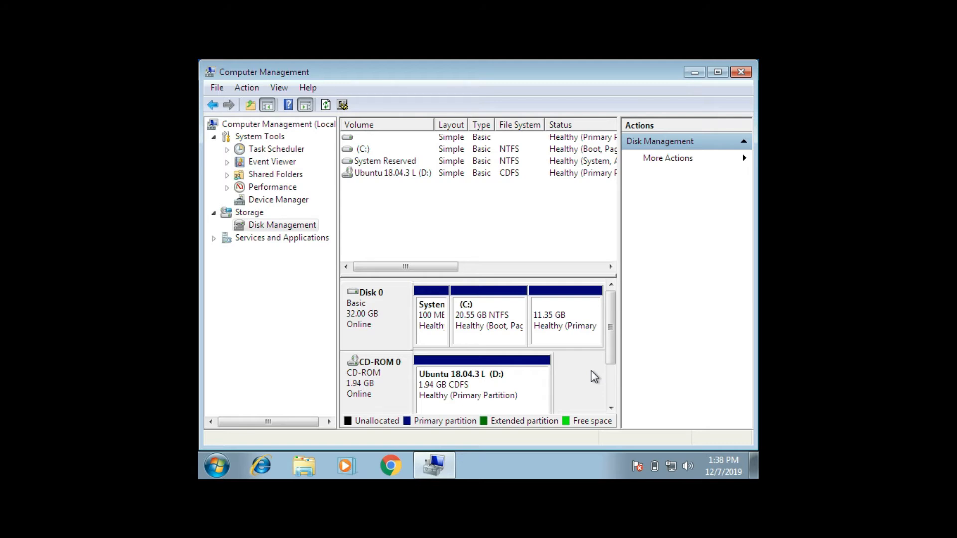
left_click(480, 332)
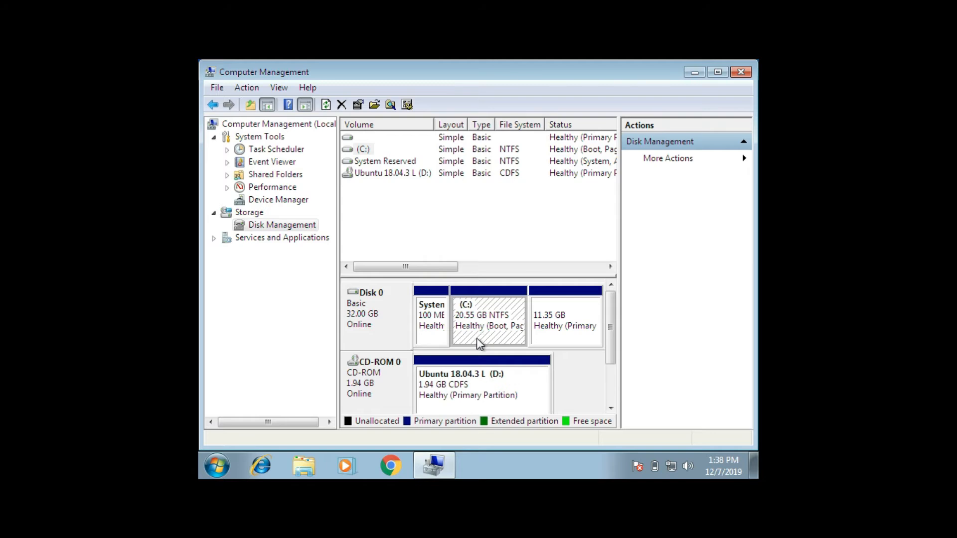
left_click(469, 398)
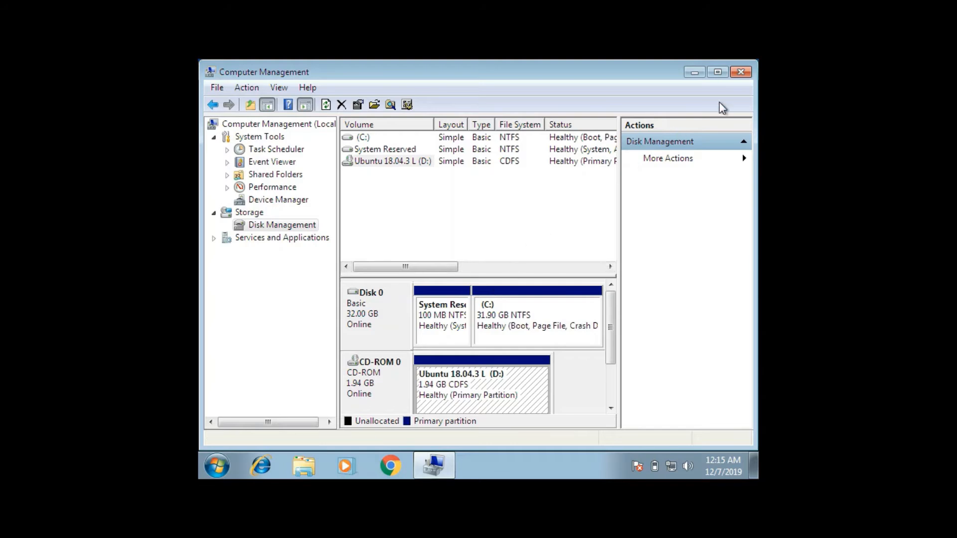
left_click(741, 72)
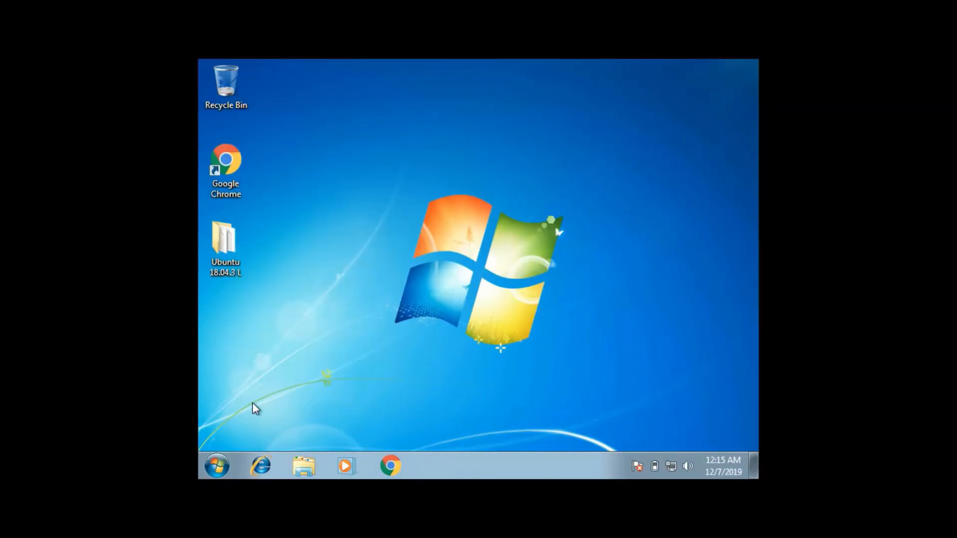
Step: Restart the Windows computer
left_click(214, 463)
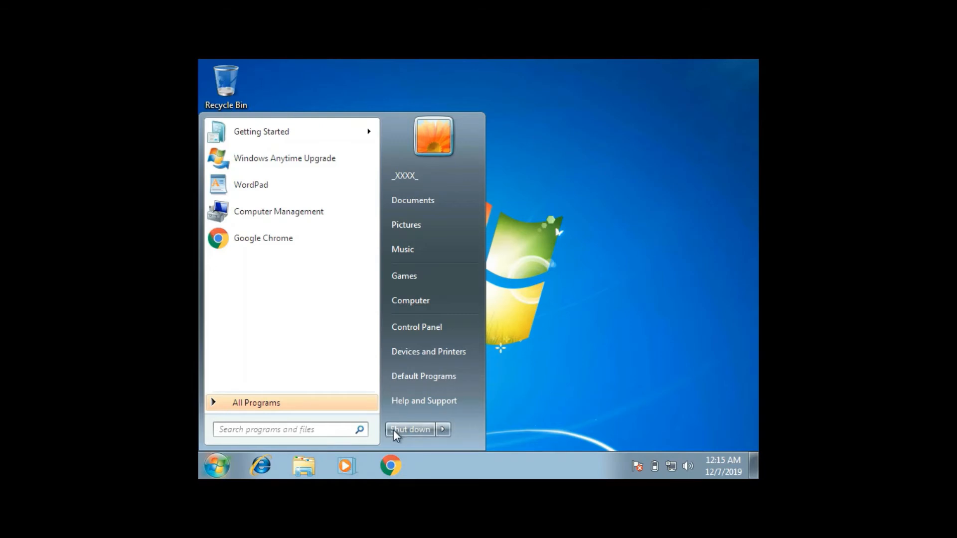
left_click(441, 431)
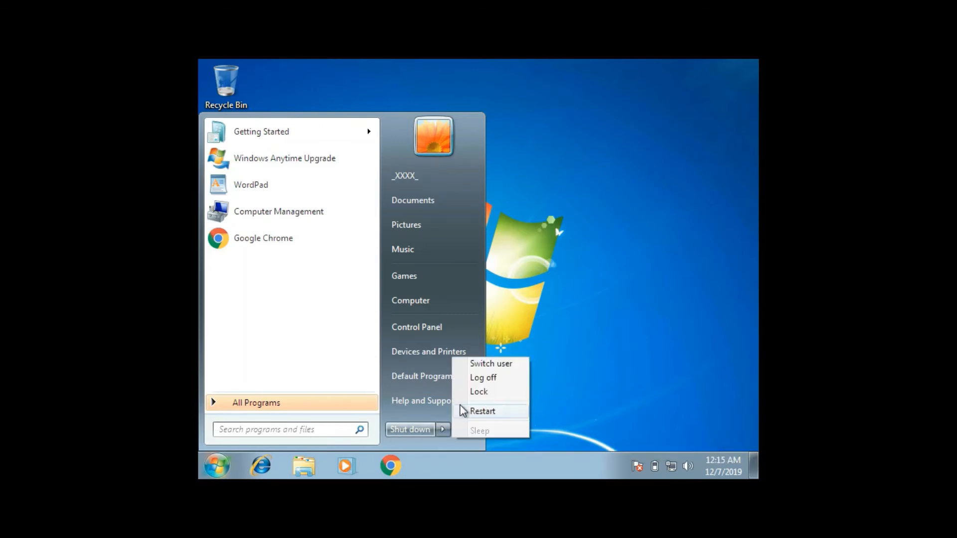
left_click(482, 411)
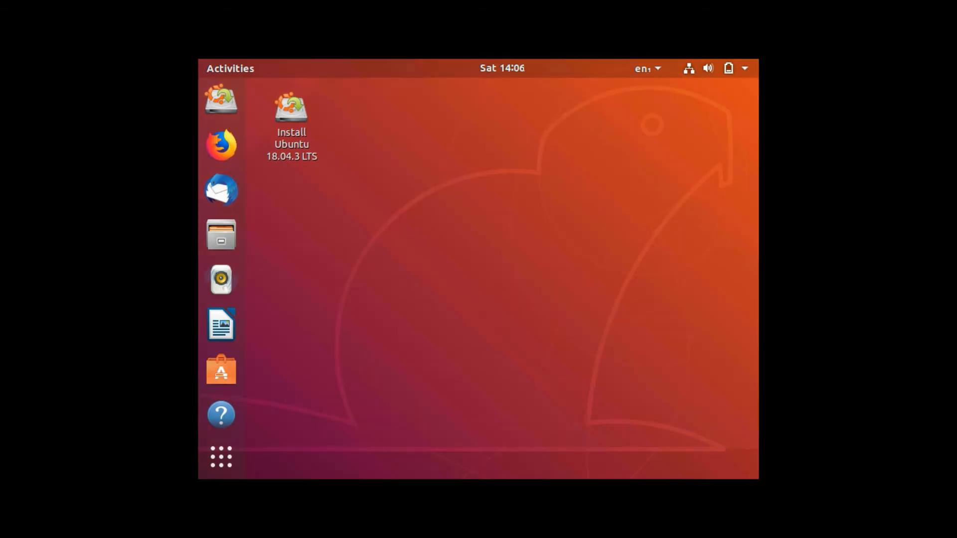
Step: Accept the English (US) keyboard layout in the Ubuntu installer and continue
left_click(716, 68)
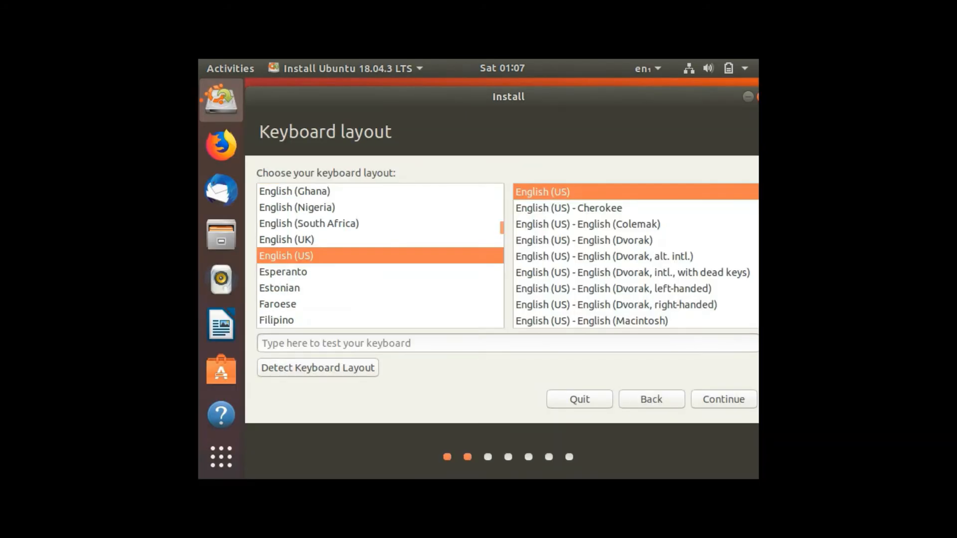
left_click(724, 400)
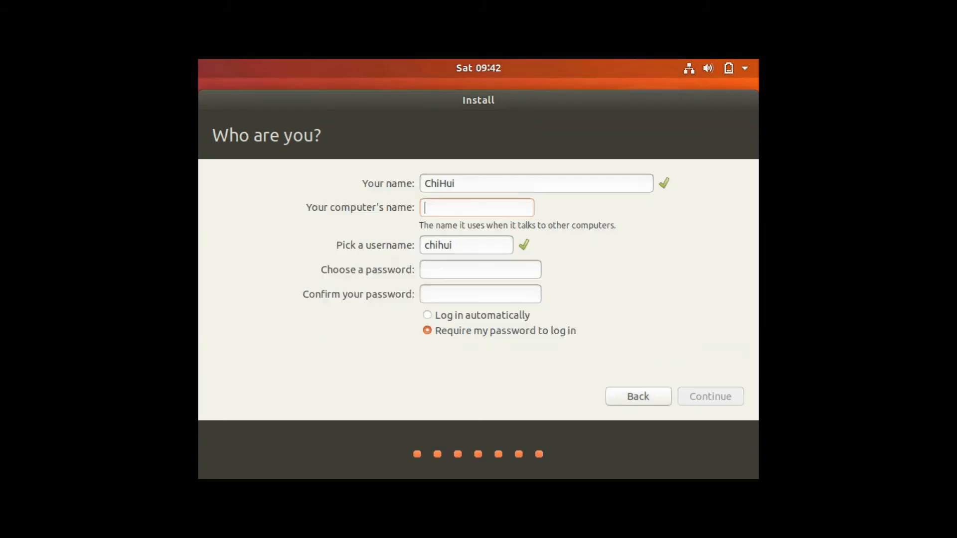
Step: Fill in the computer's name and enter and confirm the account password in the Ubuntu installer
type("ChiHui")
left_click(448, 270)
type("abcdefg")
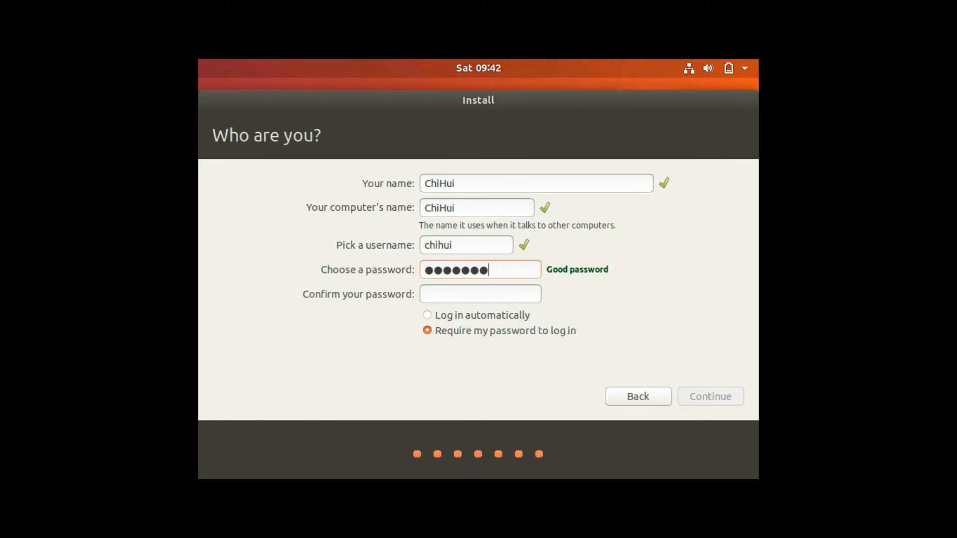
type("hij")
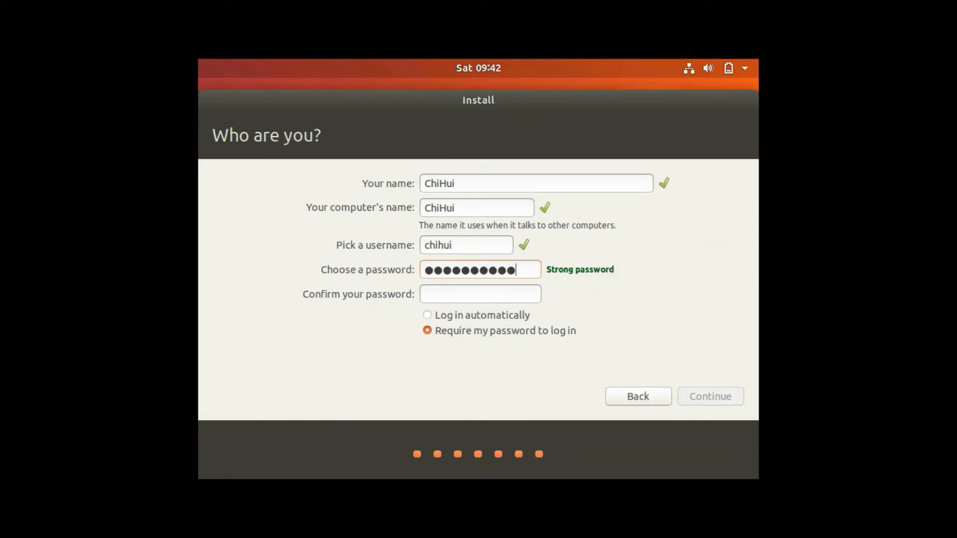
left_click(425, 294)
type("aaaaaaaaa")
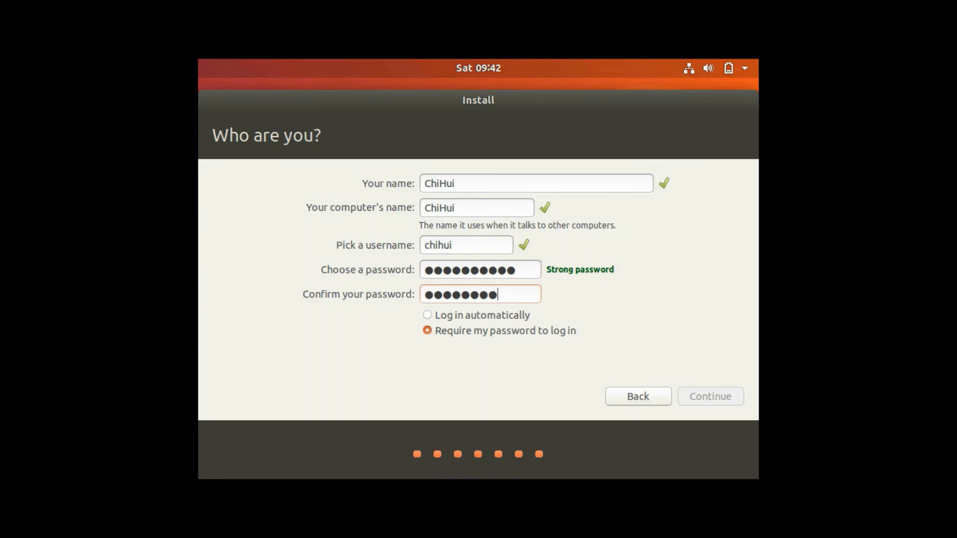
type("a")
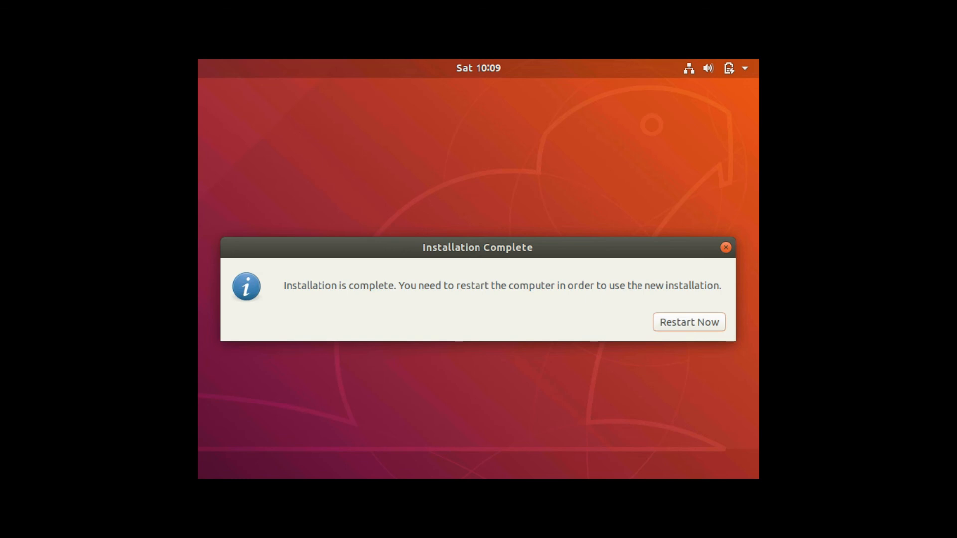
Step: Restart into the new Ubuntu installation and sign in by entering the account password
key("Return")
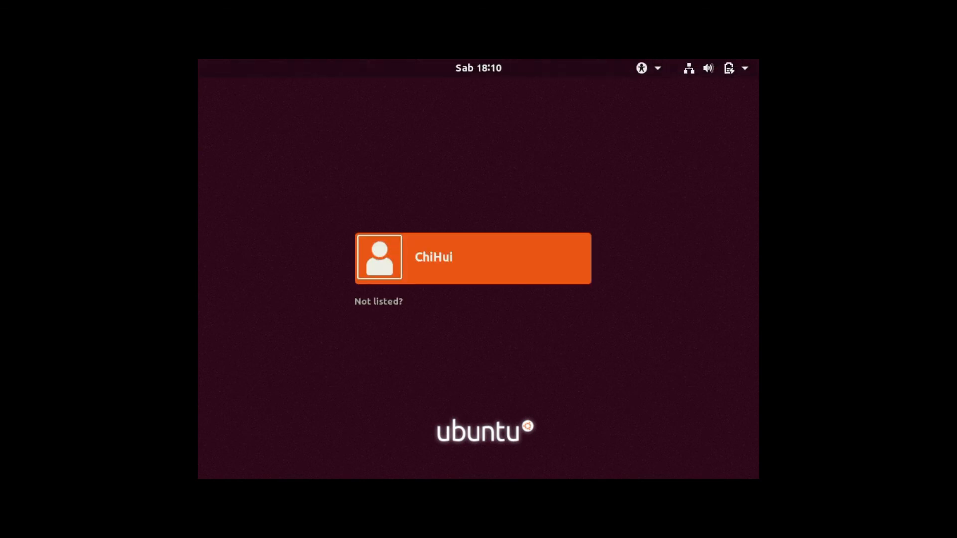
key("Return")
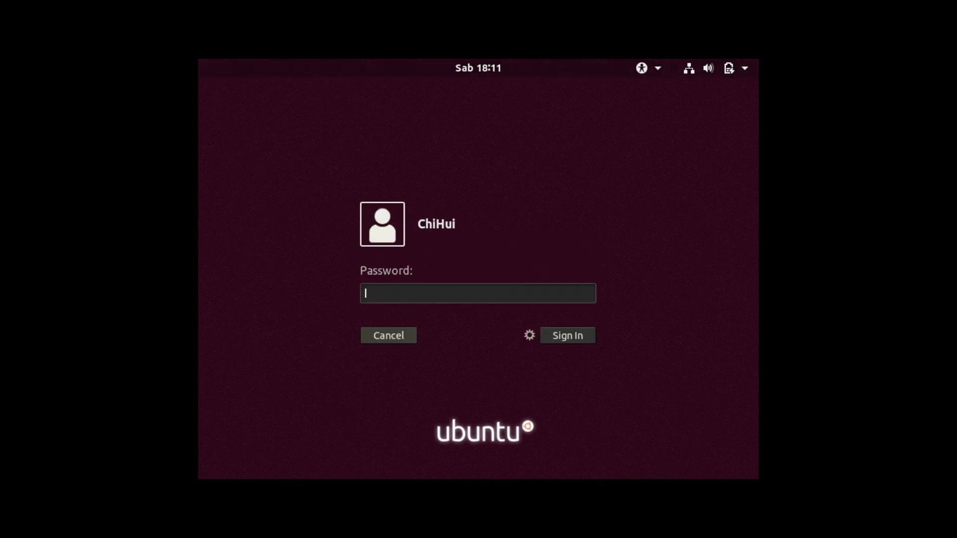
type("**********")
key("Return")
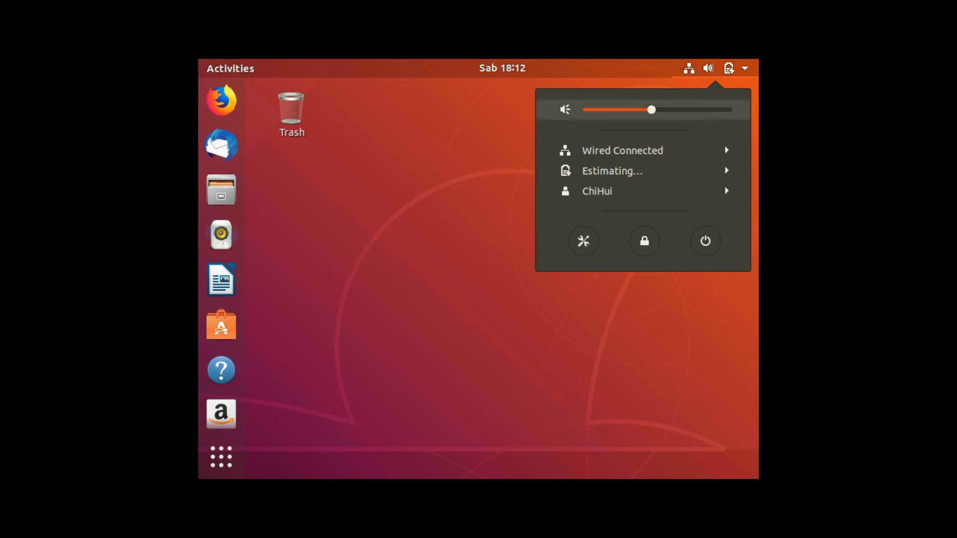
Step: Restart the computer from Ubuntu and boot Windows 7 (on /dev/sda1) from the GRUB boot list
left_click(706, 241)
left_click(478, 318)
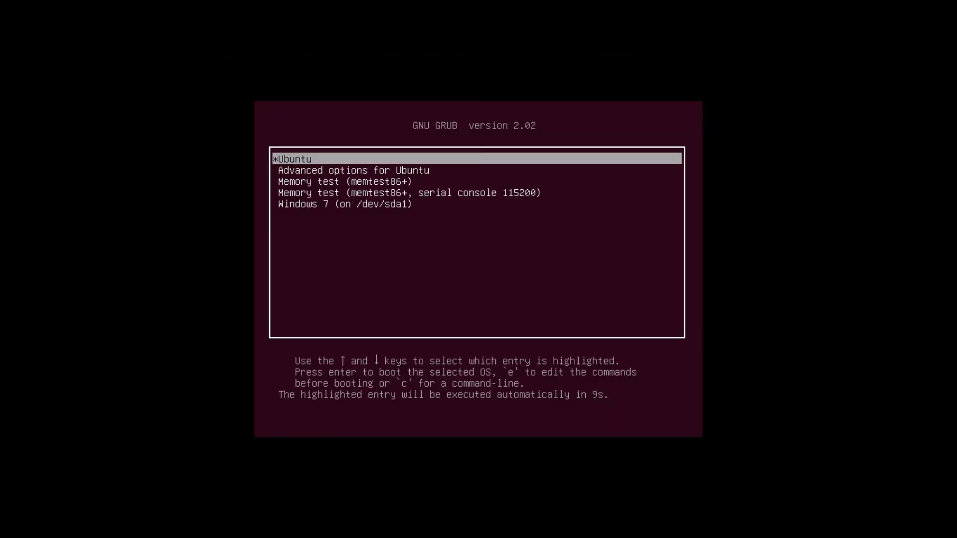
key("Down")
key("Down")
key("Down")
key("Down")
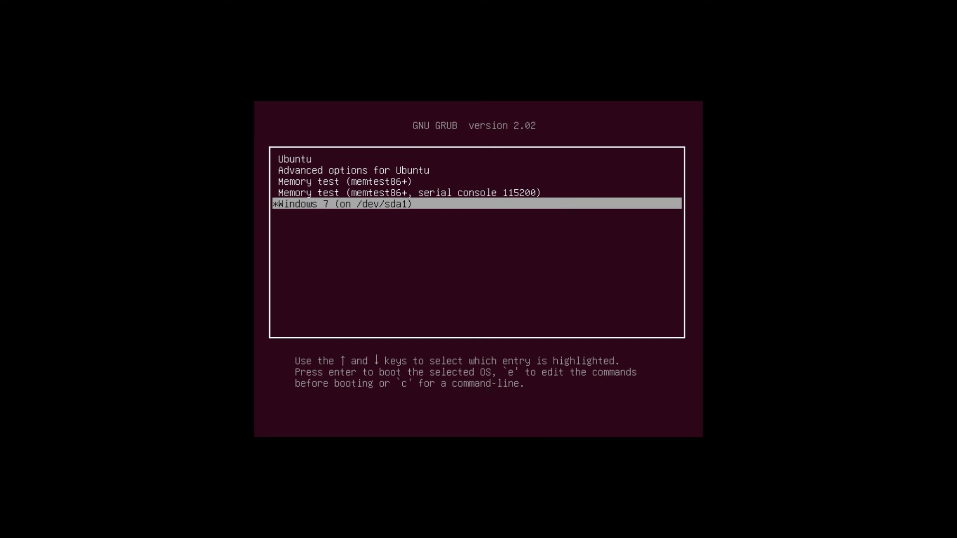
key("Return")
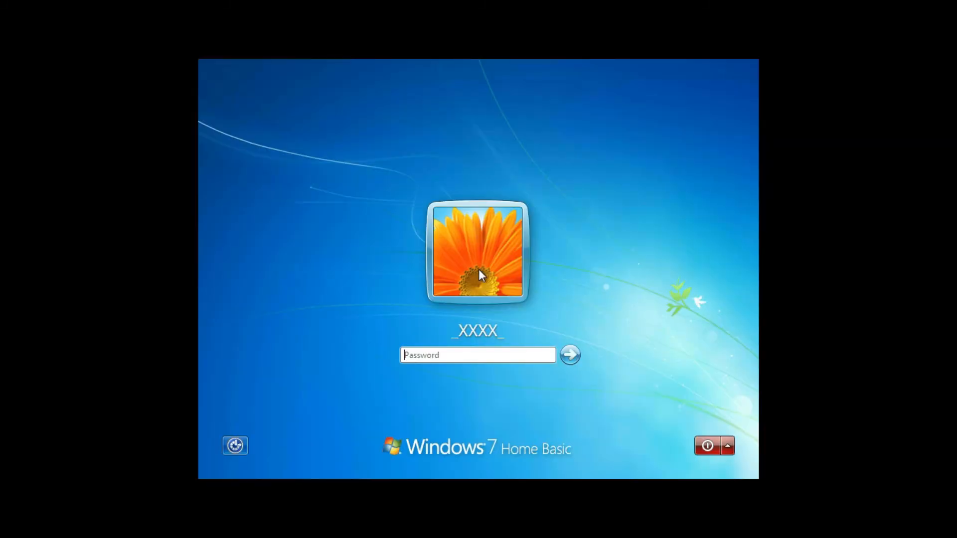
Step: Sign in to Windows 7 by entering the account password
type("•••••••••••")
key("Return")
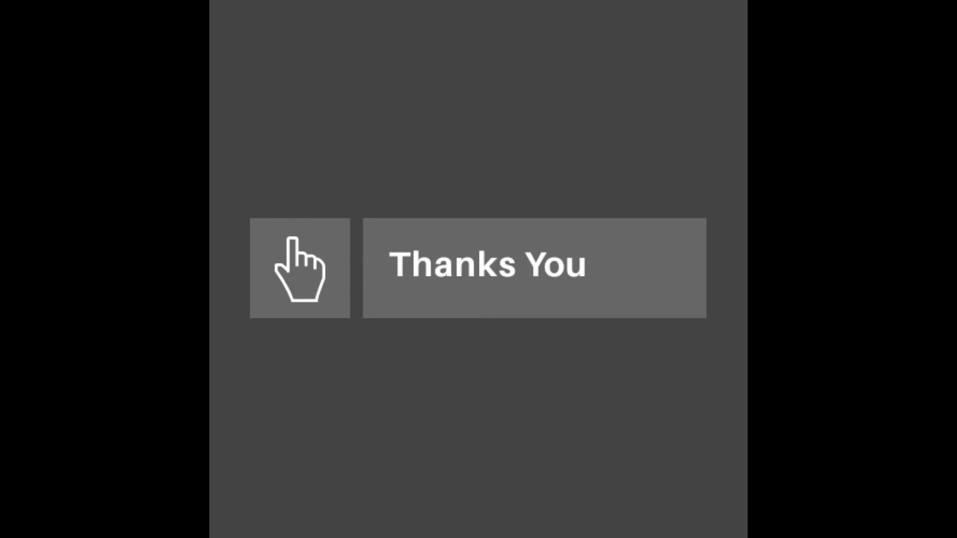